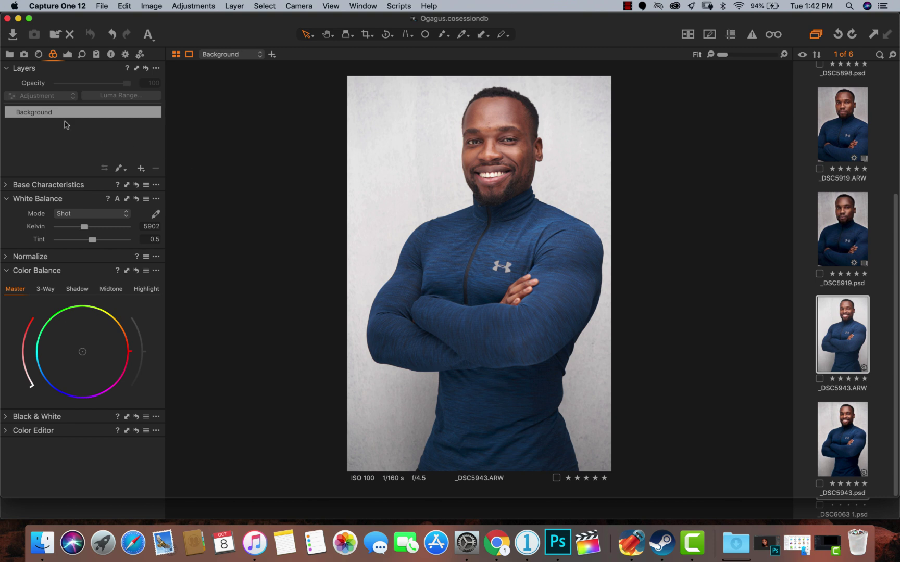
Set the RGB levels of _DSC5943.ARW to a black point of 17 and a white point of 232.
{"action": "left_click", "coordinate": [67, 55]}
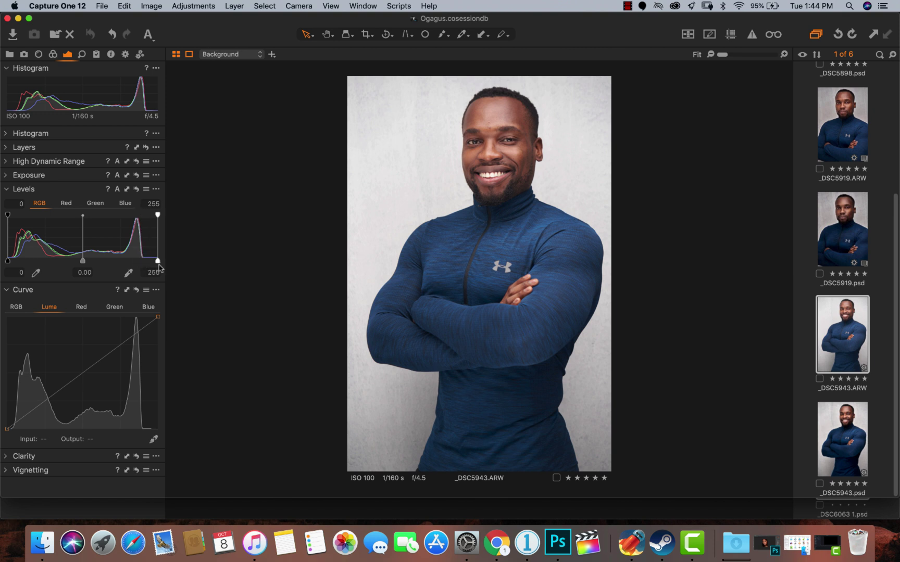
{"action": "left_click_drag", "start_coordinate": [157, 260], "coordinate": [144, 261]}
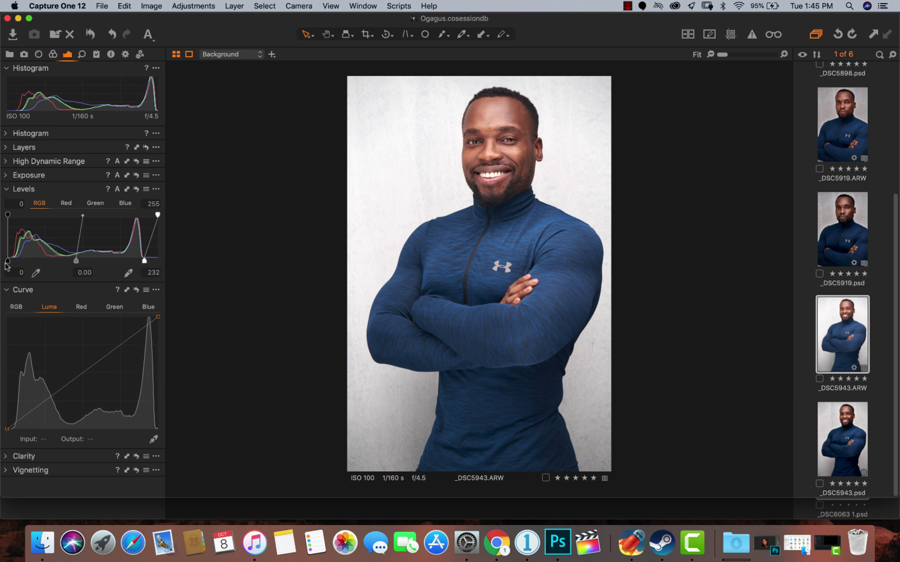
{"action": "left_click_drag", "start_coordinate": [7, 262], "coordinate": [24, 261]}
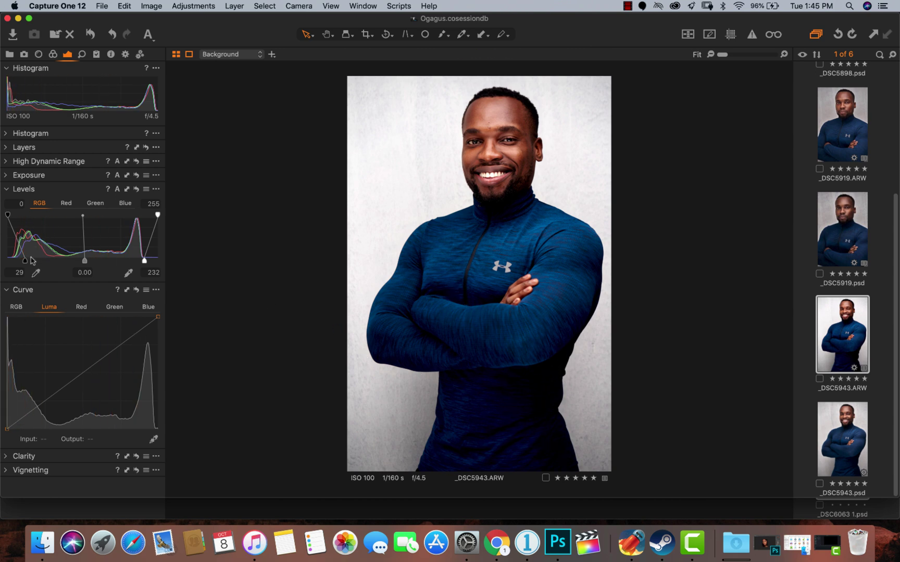
{"action": "left_click_drag", "start_coordinate": [25, 261], "coordinate": [19, 265]}
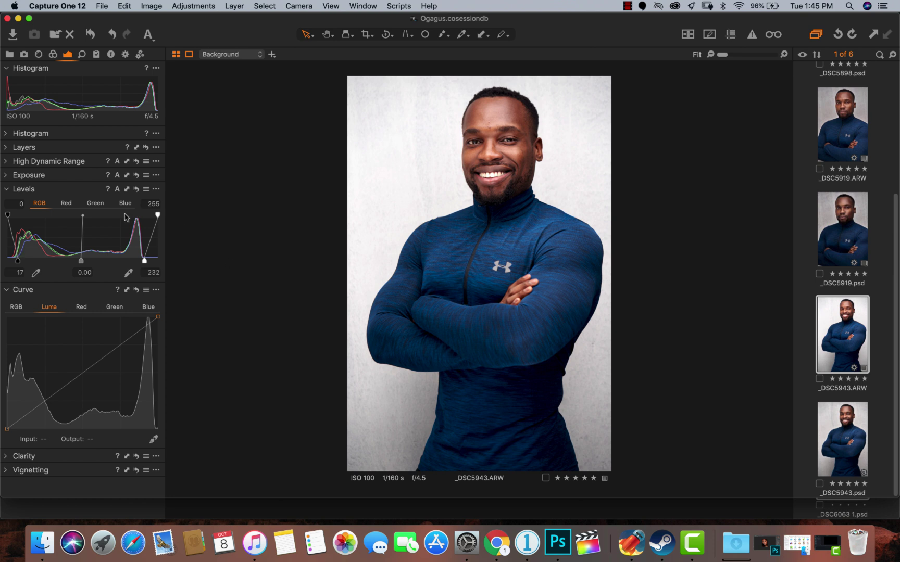
Compare the photo with and without the Levels adjustment.
{"action": "left_click", "coordinate": [136, 189]}
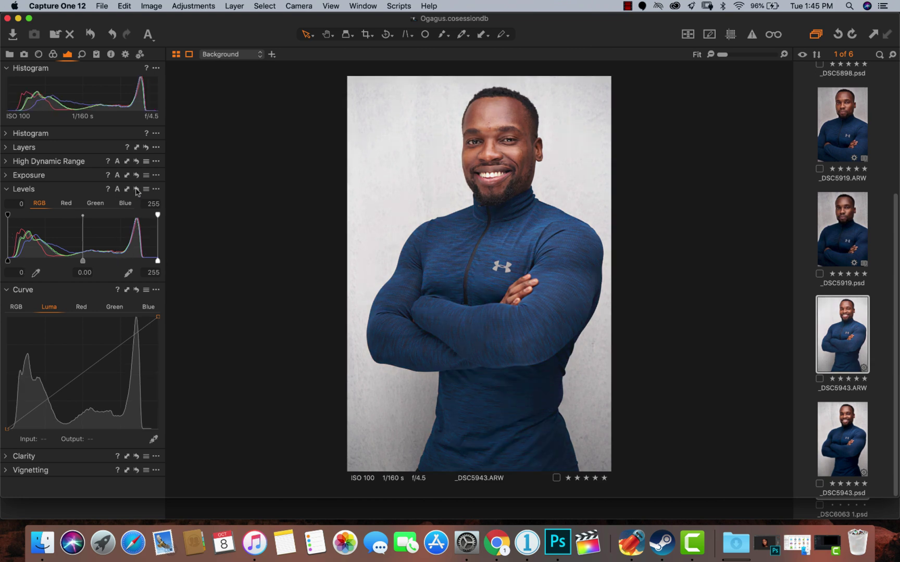
{"action": "left_click", "coordinate": [136, 191]}
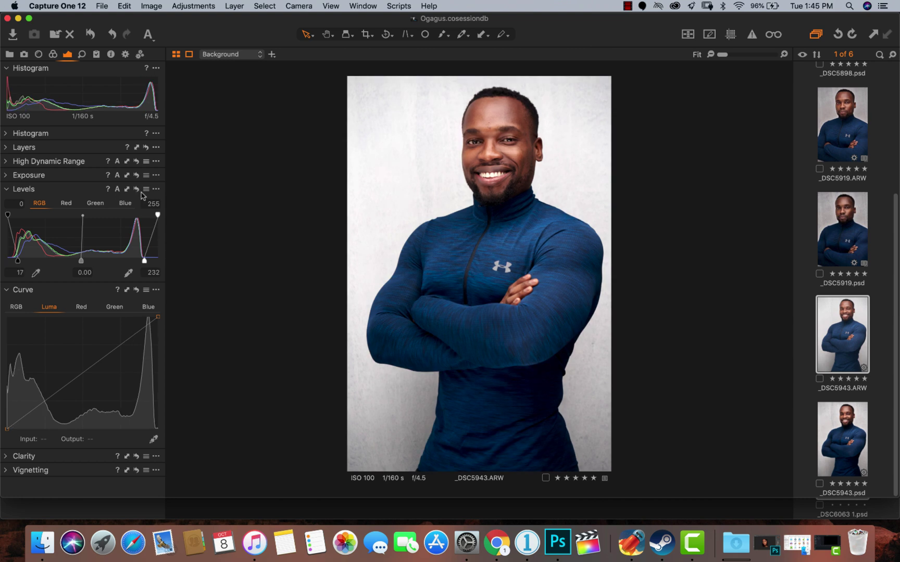
{"action": "left_click", "coordinate": [136, 191]}
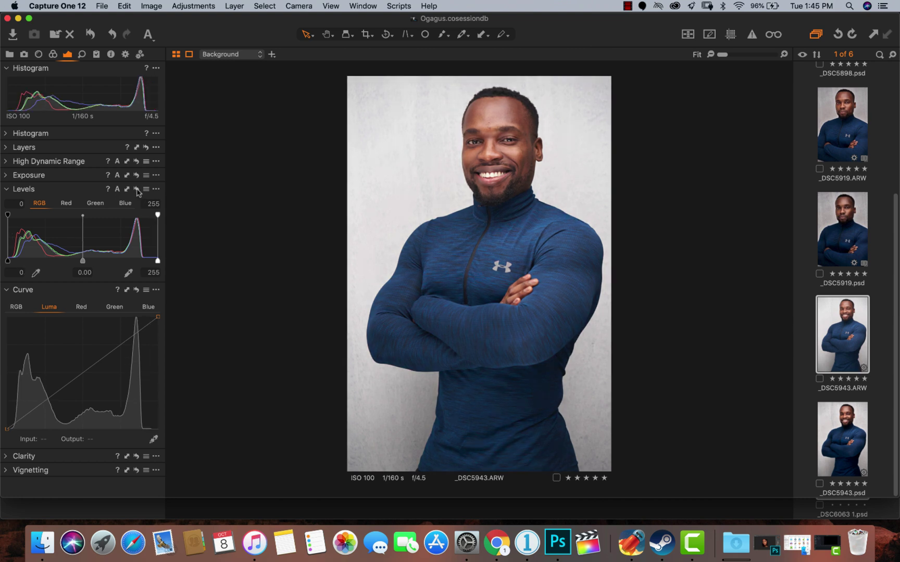
{"action": "left_click", "coordinate": [137, 191]}
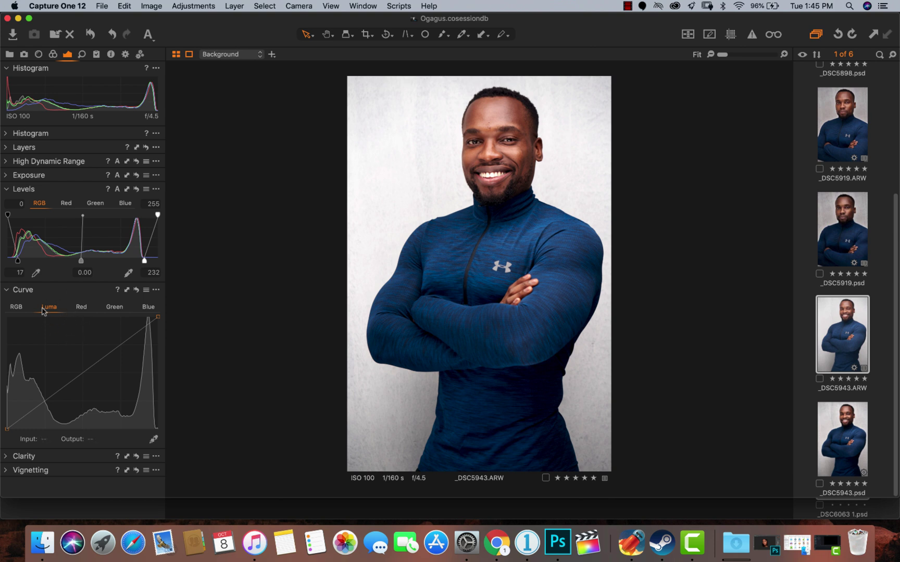
Try a contrast S-curve on the RGB curve by lowering the shadows and raising the highlights, and reset it.
{"action": "left_click", "coordinate": [19, 307]}
{"action": "left_click_drag", "start_coordinate": [44, 402], "coordinate": [43, 413]}
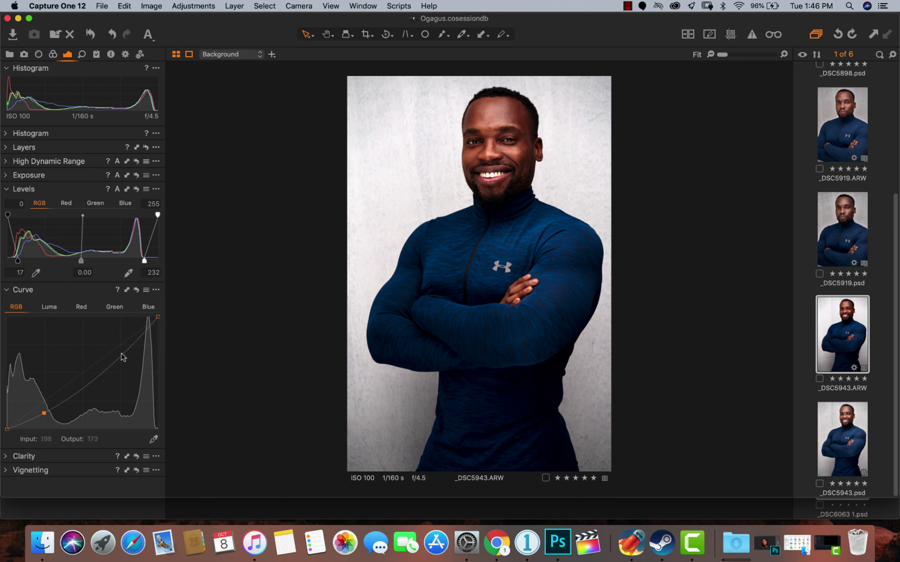
{"action": "left_click_drag", "start_coordinate": [123, 358], "coordinate": [118, 339]}
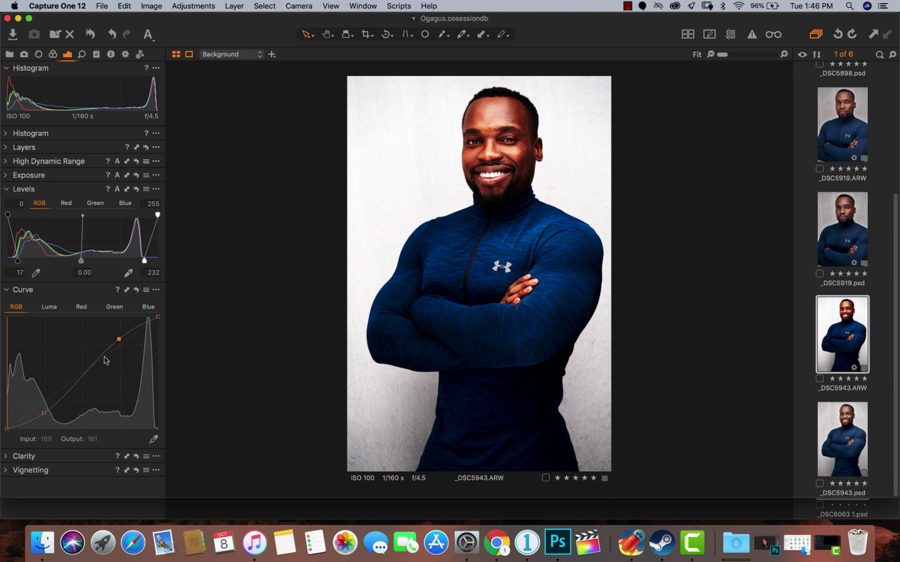
{"action": "left_click", "coordinate": [137, 291]}
Try a contrast S-curve on the Luma curve and remove its points.
{"action": "left_click", "coordinate": [49, 307]}
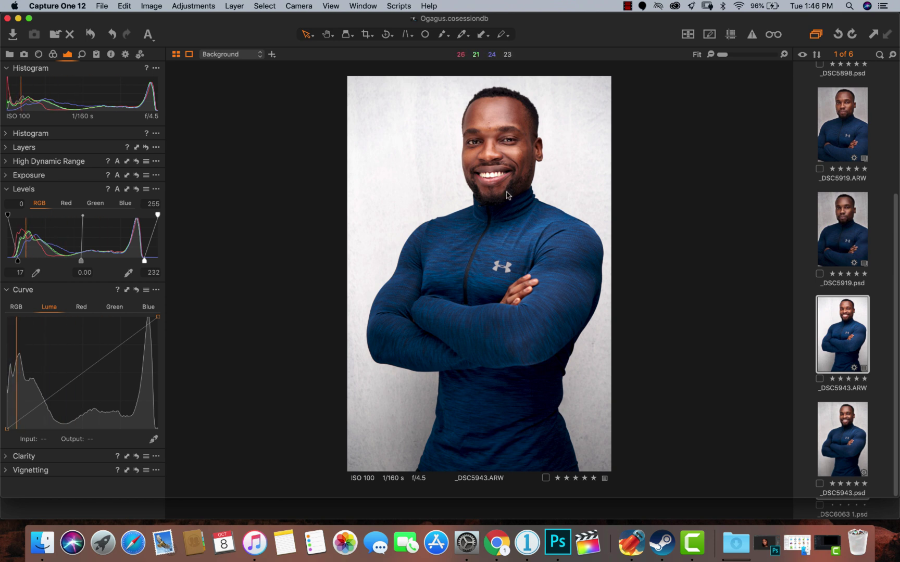
{"action": "left_click", "coordinate": [44, 404]}
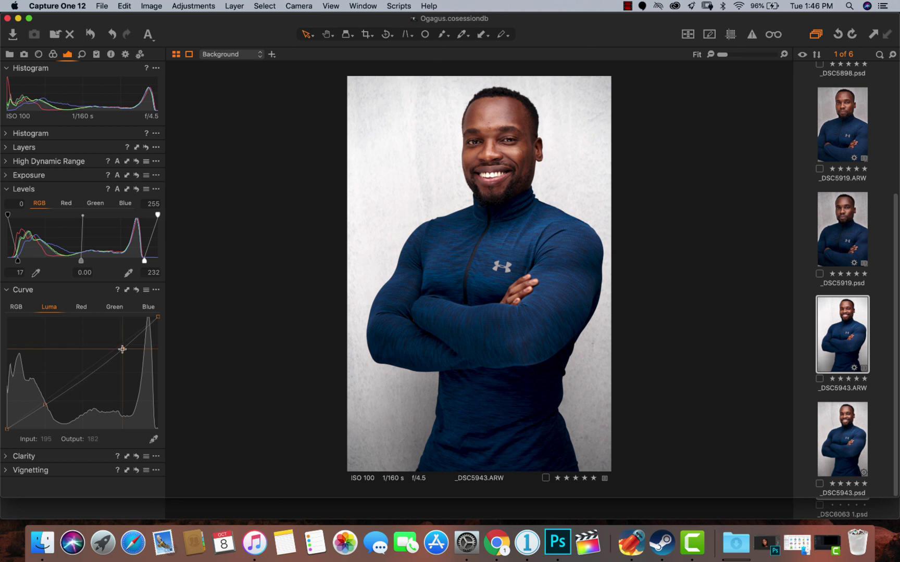
{"action": "left_click_drag", "start_coordinate": [120, 347], "coordinate": [118, 334]}
{"action": "left_click_drag", "start_coordinate": [52, 403], "coordinate": [49, 415]}
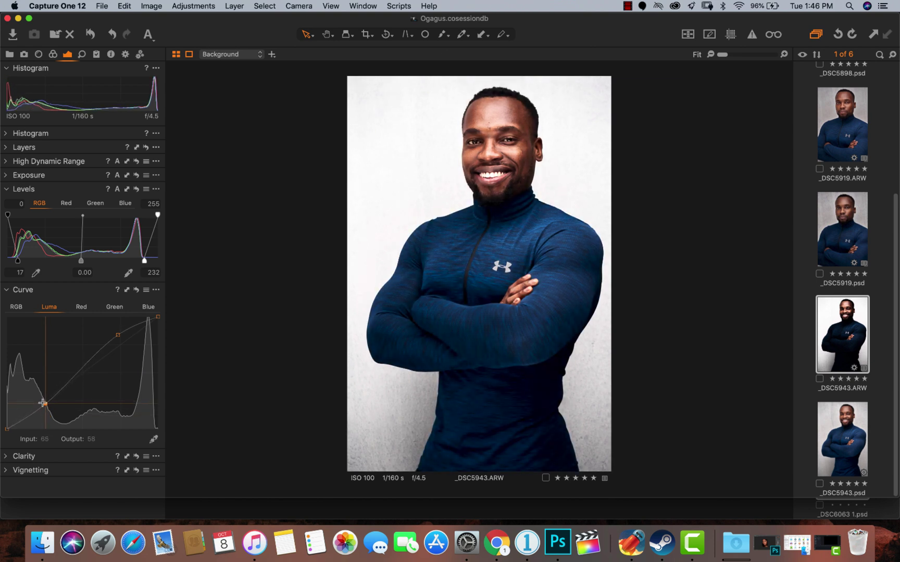
{"action": "right_click", "coordinate": [118, 335]}
{"action": "left_click", "coordinate": [139, 350]}
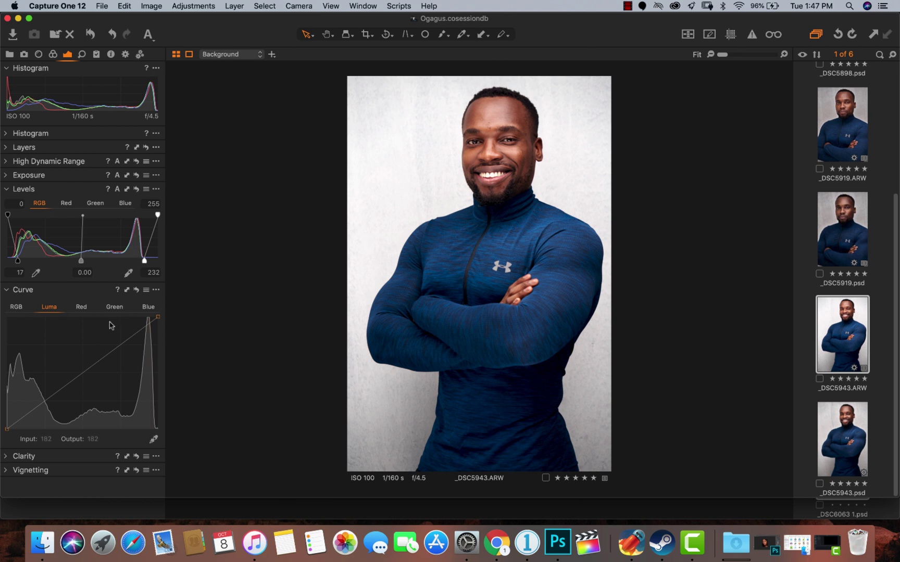
Tone down the bright areas with a slightly lowered upper point on the Luma curve and a High Dynamic Range highlight value of 43.
{"action": "left_click", "coordinate": [121, 347]}
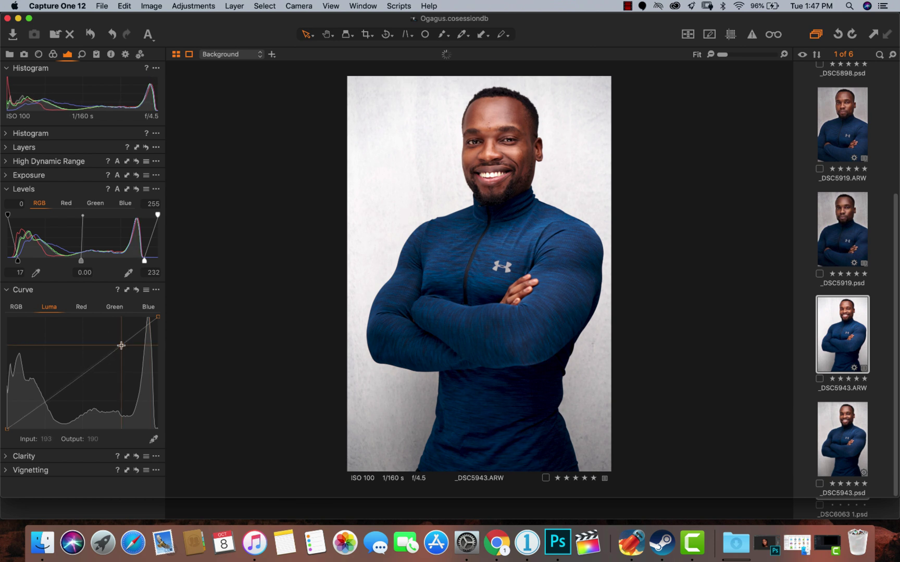
{"action": "left_click_drag", "start_coordinate": [121, 347], "coordinate": [121, 348]}
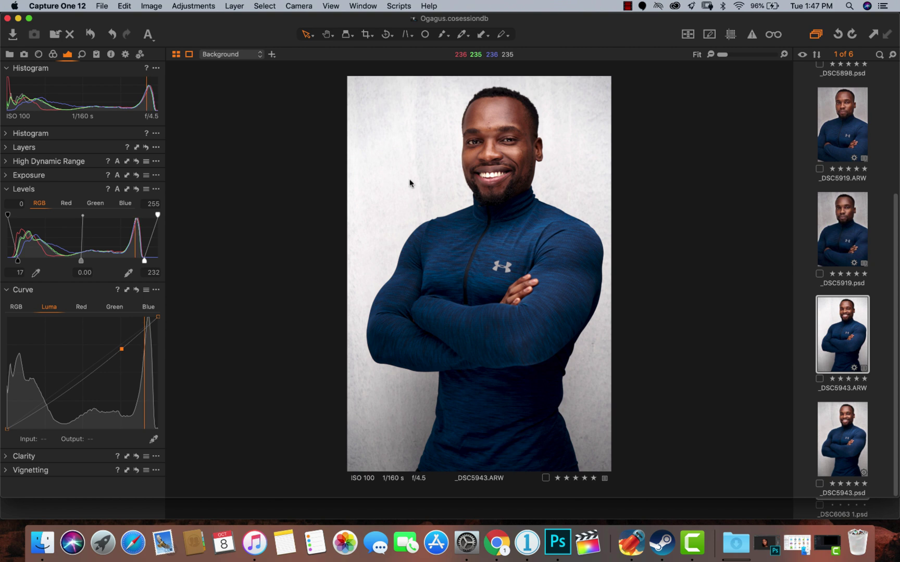
{"action": "left_click", "coordinate": [6, 161]}
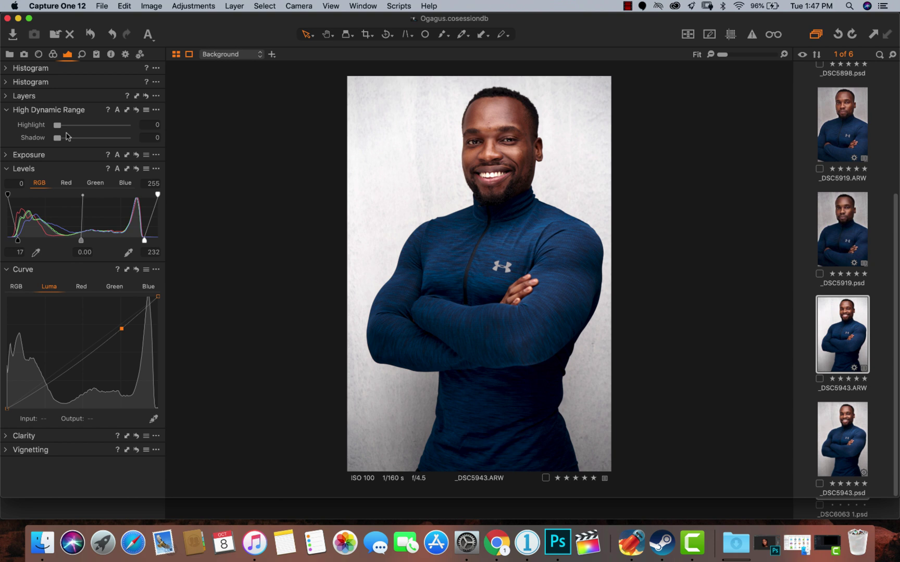
{"action": "left_click_drag", "start_coordinate": [59, 126], "coordinate": [87, 128]}
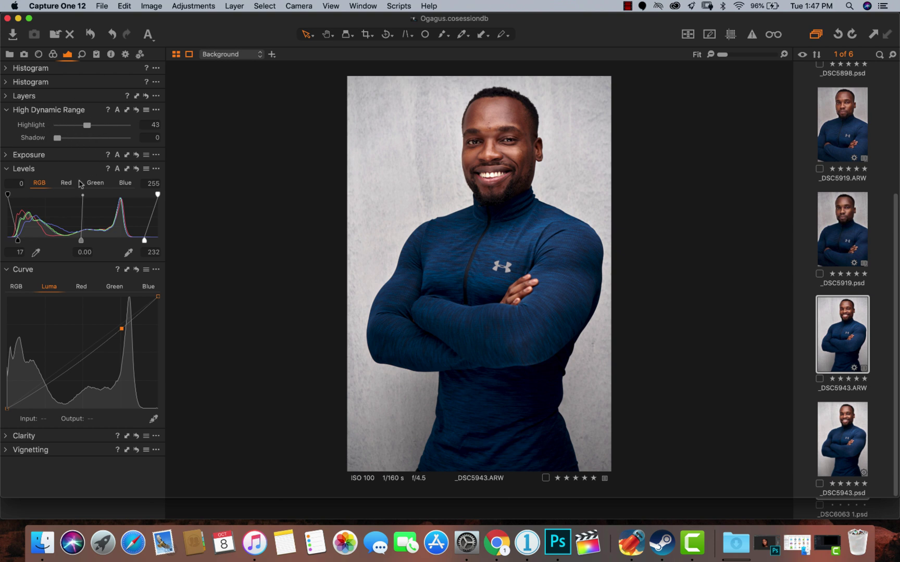
{"action": "left_click_drag", "start_coordinate": [121, 329], "coordinate": [122, 328]}
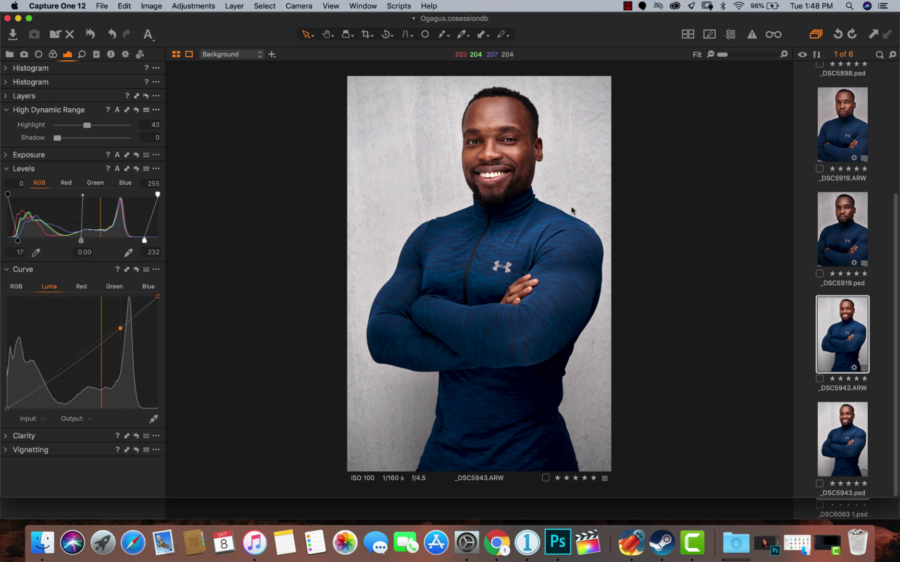
Create a new unedited variant of _DSC5943.ARW and select it.
{"action": "right_click", "coordinate": [847, 336]}
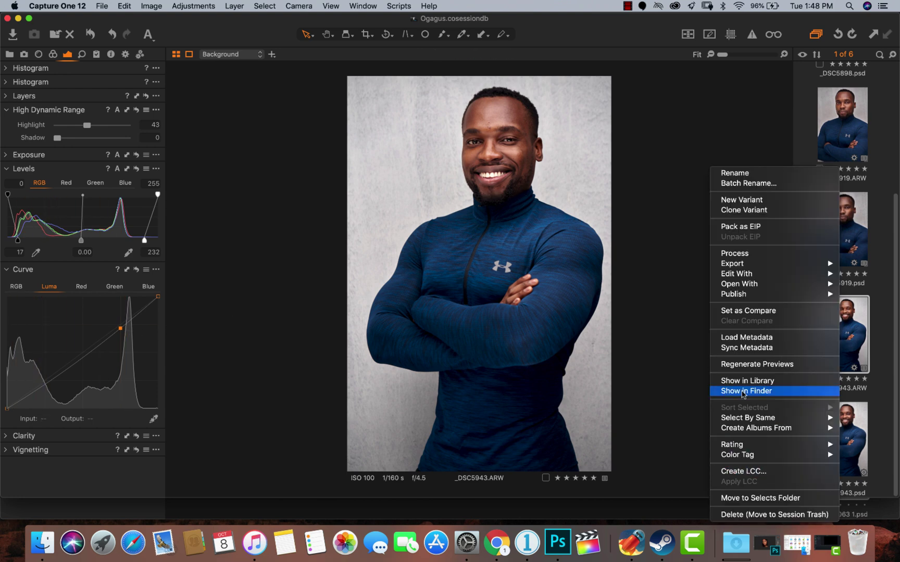
{"action": "left_click", "coordinate": [736, 203]}
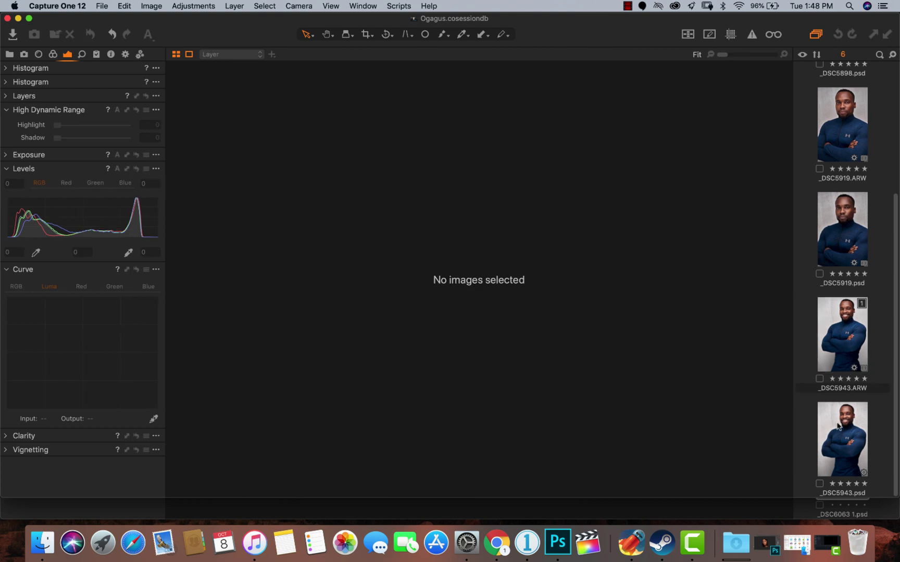
{"action": "left_click", "coordinate": [831, 331]}
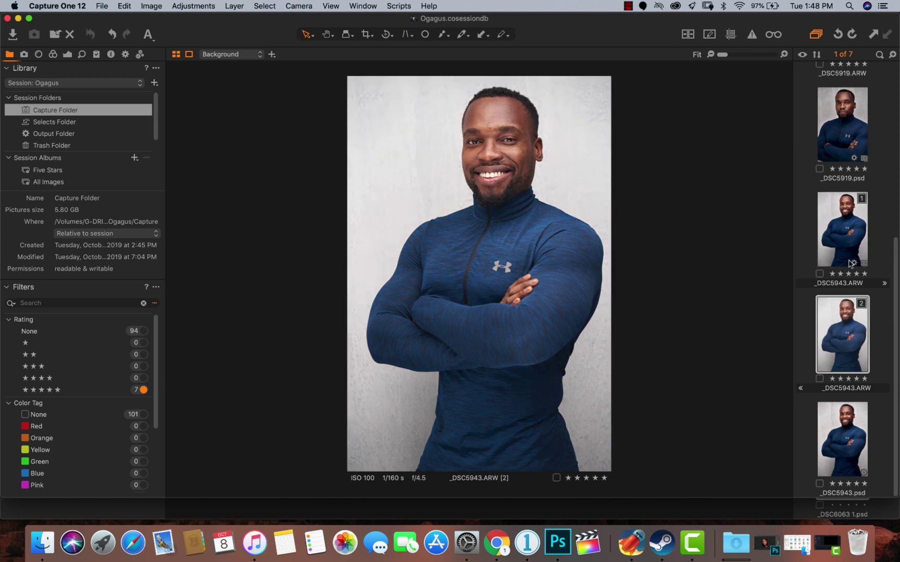
Compare edited variant 1 with unedited variant 2 of _DSC5943.ARW, with the exposure tools shown.
{"action": "left_click", "coordinate": [842, 251]}
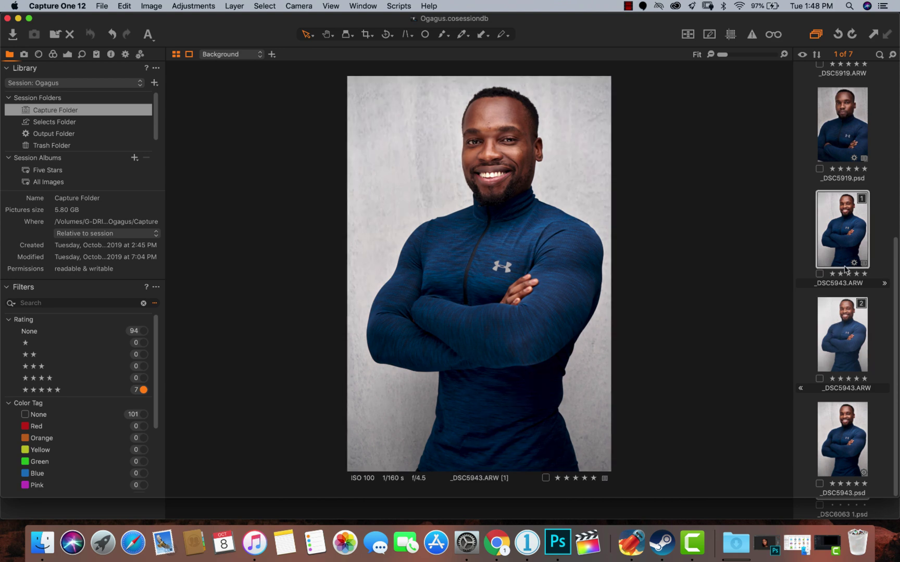
{"action": "left_click", "coordinate": [67, 54]}
{"action": "left_click", "coordinate": [840, 345]}
{"action": "left_click", "coordinate": [838, 252]}
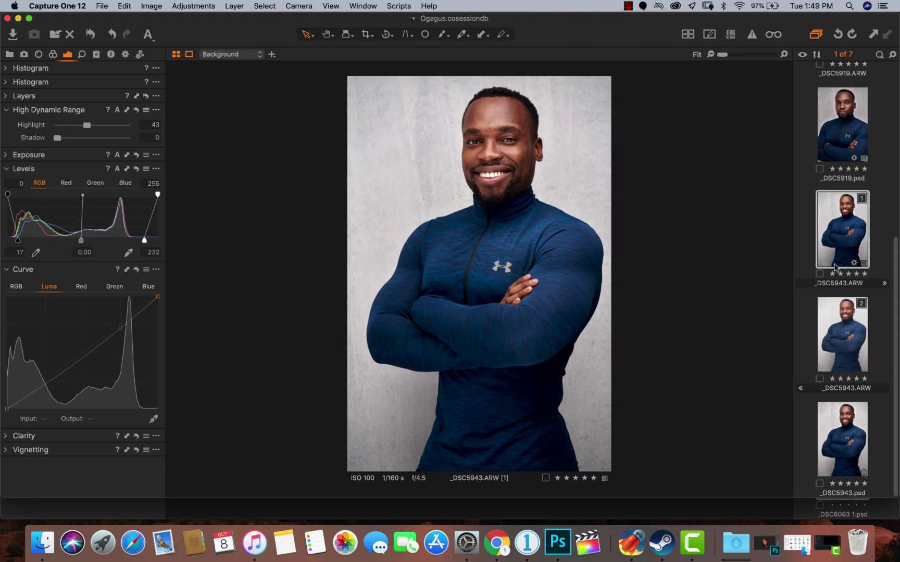
Give _DSC5943.psd a subtle Luma S-curve with one shadow point and one highlight point, and compare it with the uncurved image.
{"action": "key", "text": "Down"}
{"action": "key", "text": "Down"}
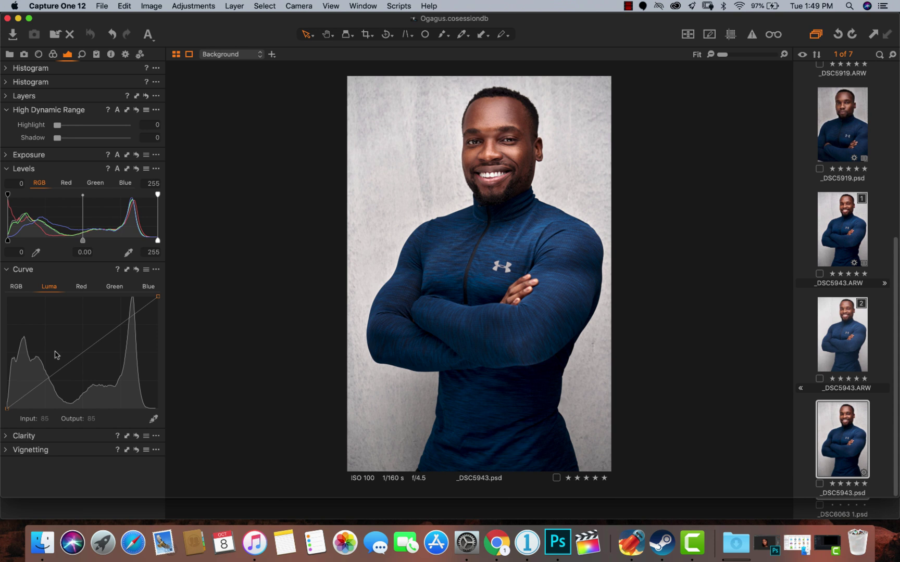
{"action": "left_click_drag", "start_coordinate": [40, 384], "coordinate": [44, 384]}
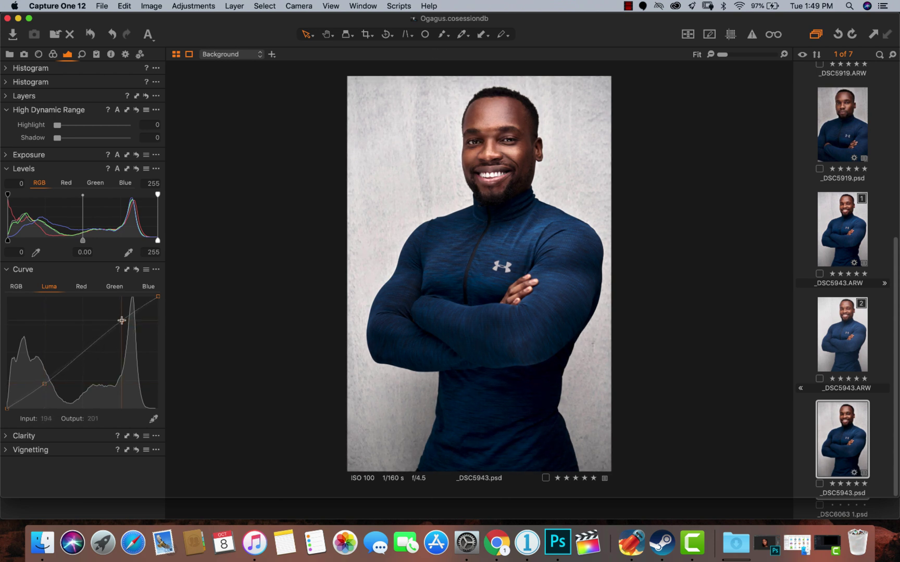
{"action": "left_click_drag", "start_coordinate": [121, 320], "coordinate": [121, 323]}
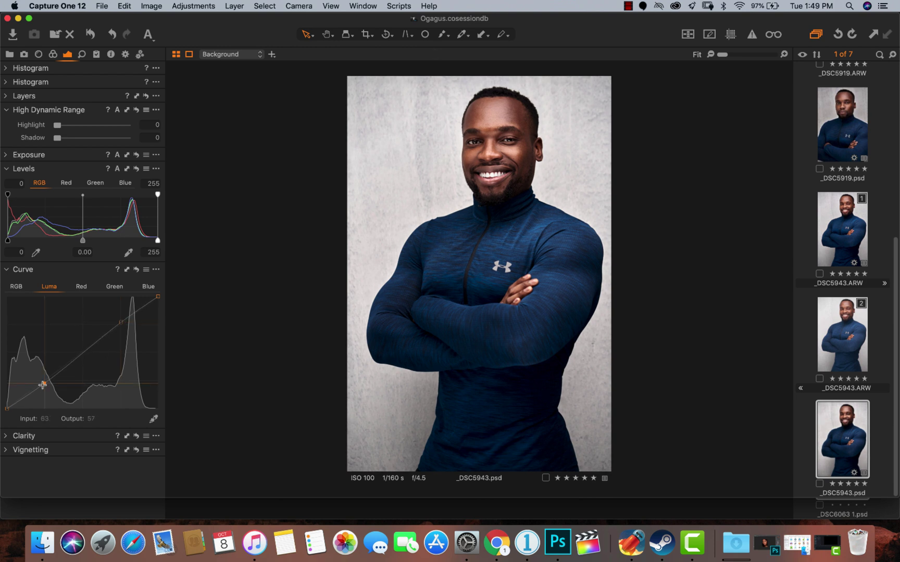
{"action": "left_click_drag", "start_coordinate": [42, 385], "coordinate": [43, 386]}
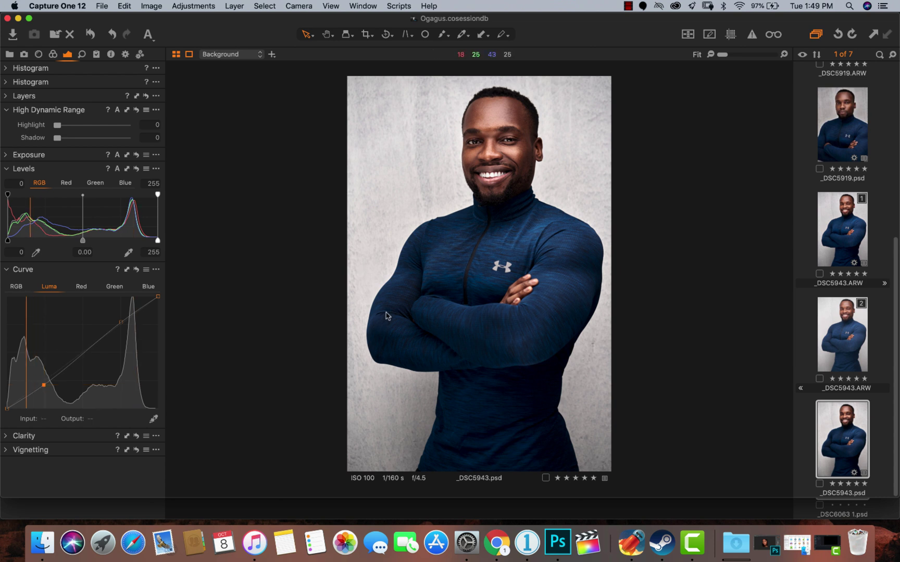
{"action": "left_click", "coordinate": [137, 271]}
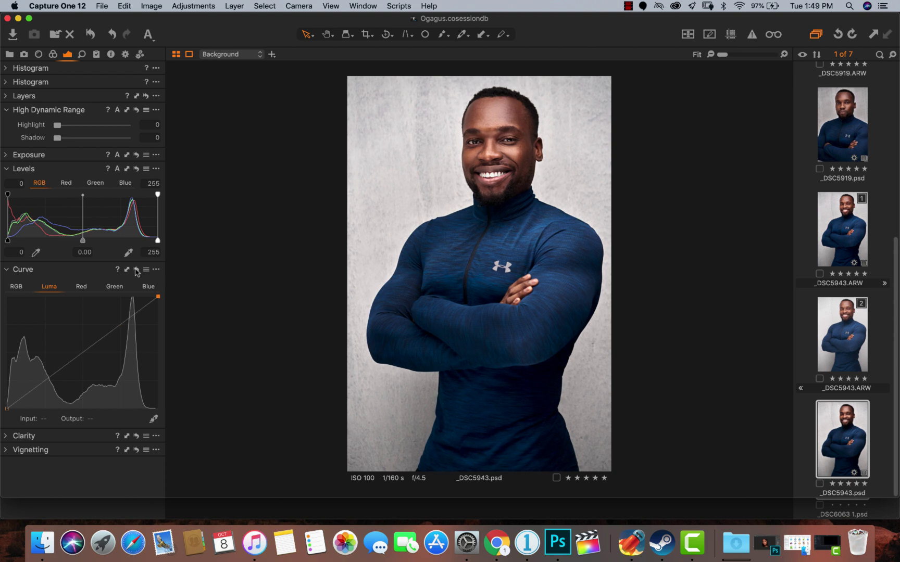
{"action": "left_click", "coordinate": [137, 271]}
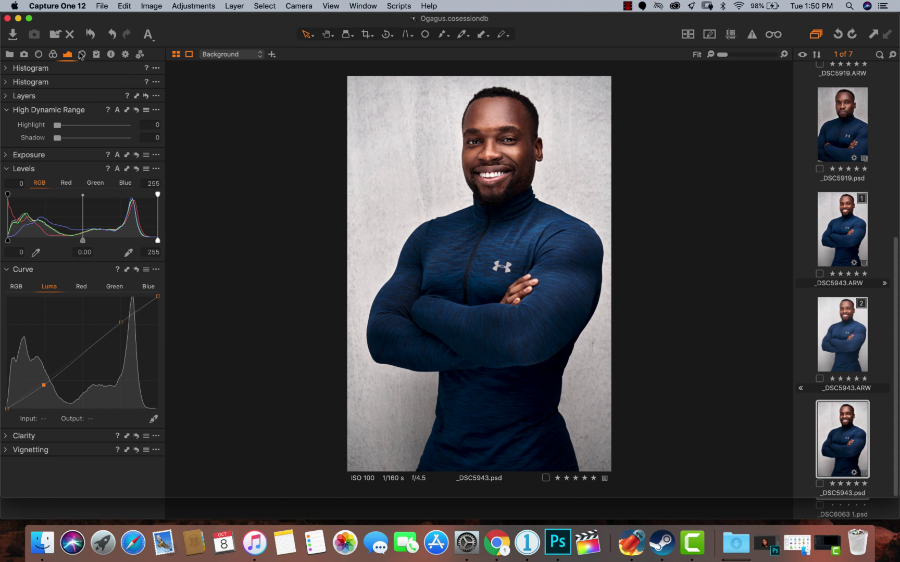
Shift the Master color balance of _DSC5943.psd toward orange and its highlights slightly toward blue.
{"action": "left_click", "coordinate": [53, 55]}
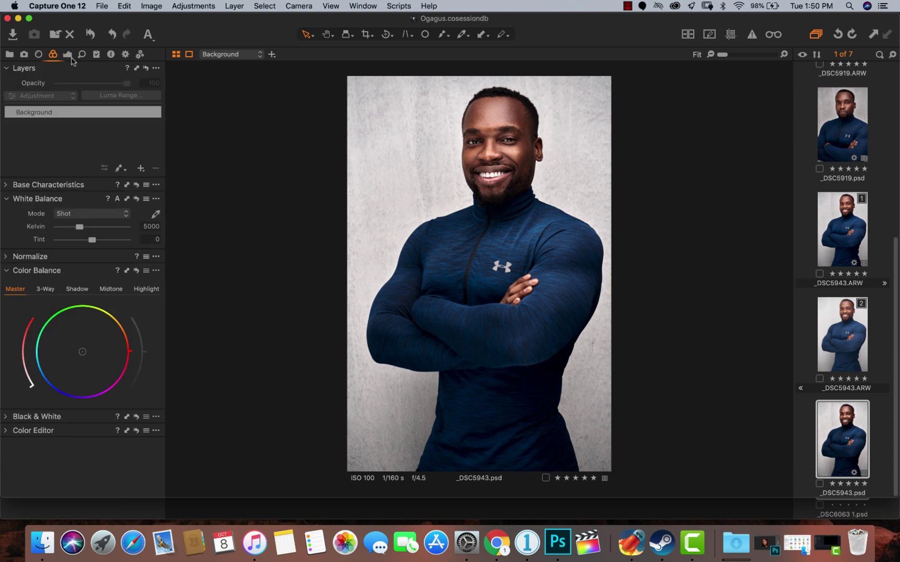
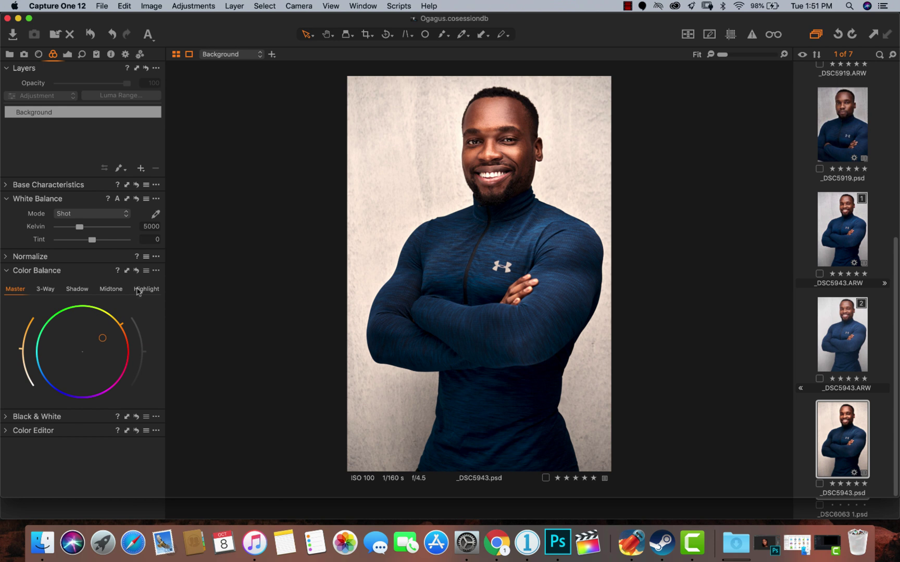
{"action": "left_click", "coordinate": [142, 290]}
{"action": "left_click_drag", "start_coordinate": [84, 357], "coordinate": [74, 359]}
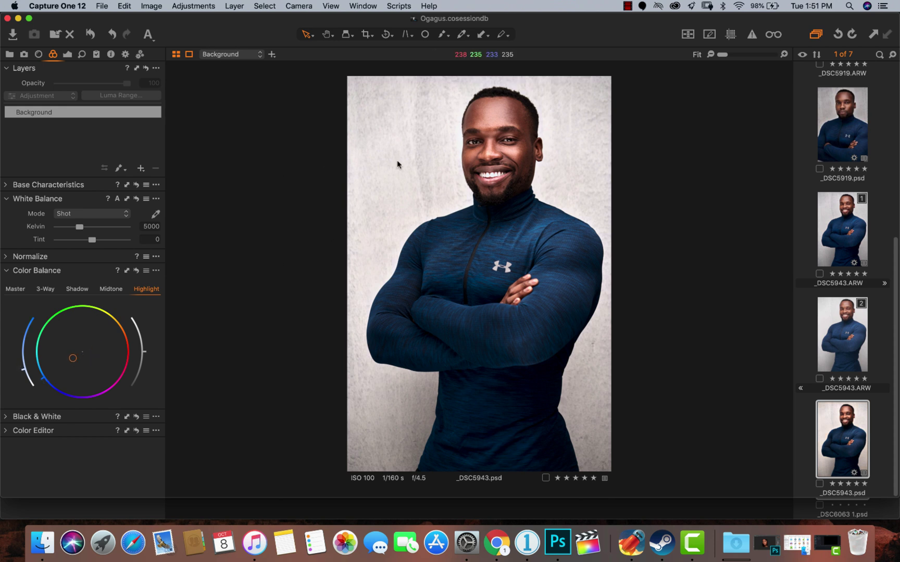
Shift the midtone color balance slightly toward orange and the shadows slightly toward blue, and show the 3-Way color wheels.
{"action": "left_click", "coordinate": [111, 289]}
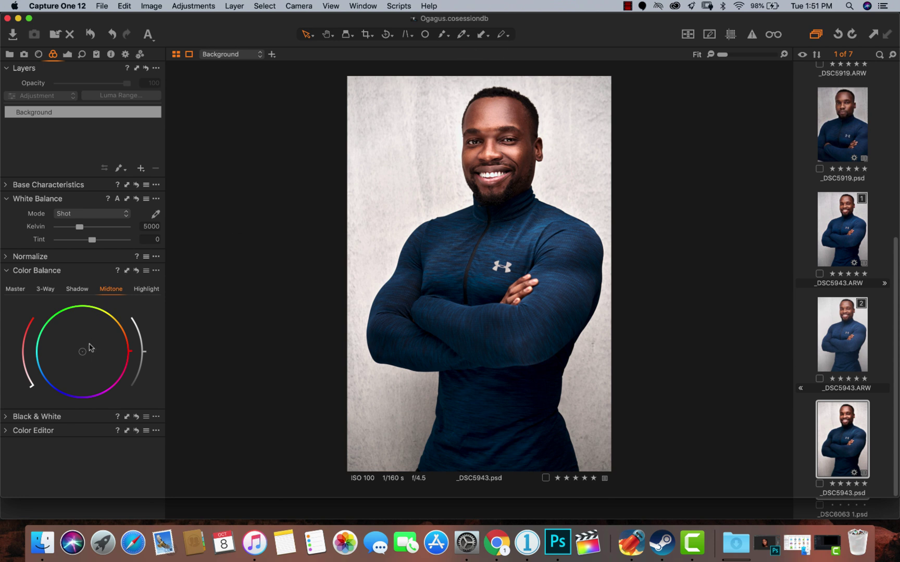
{"action": "left_click_drag", "start_coordinate": [84, 352], "coordinate": [94, 348]}
{"action": "left_click", "coordinate": [78, 288]}
{"action": "left_click_drag", "start_coordinate": [82, 354], "coordinate": [78, 364]}
{"action": "mouse_move", "coordinate": [78, 364]}
{"action": "left_mouse_down"}
{"action": "mouse_move", "coordinate": [69, 358]}
{"action": "mouse_move", "coordinate": [80, 365]}
{"action": "mouse_move", "coordinate": [83, 357]}
{"action": "left_mouse_up"}
{"action": "left_click", "coordinate": [43, 294]}
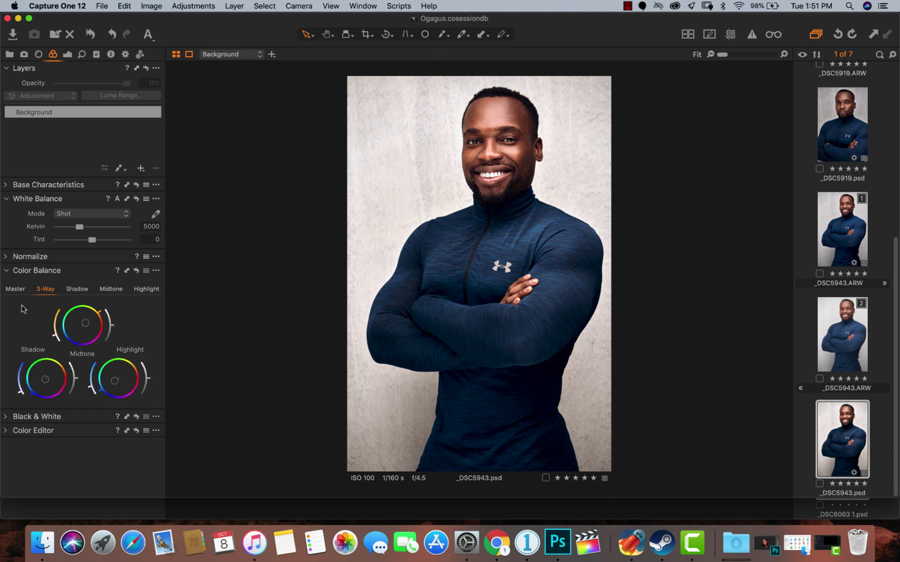
Compare the portrait with and without its color balance, and inspect the shadow and highlight color wheels.
{"action": "left_click", "coordinate": [86, 295]}
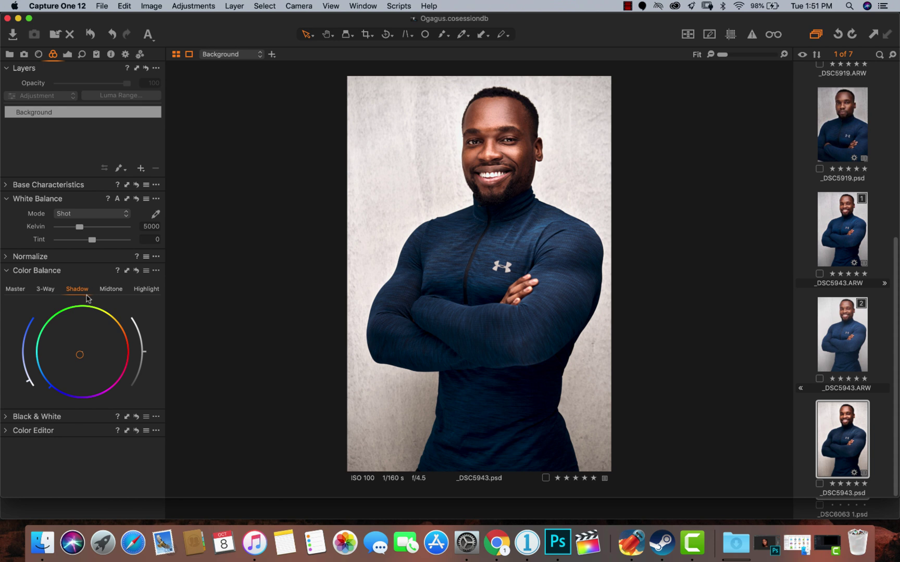
{"action": "left_click", "coordinate": [136, 271]}
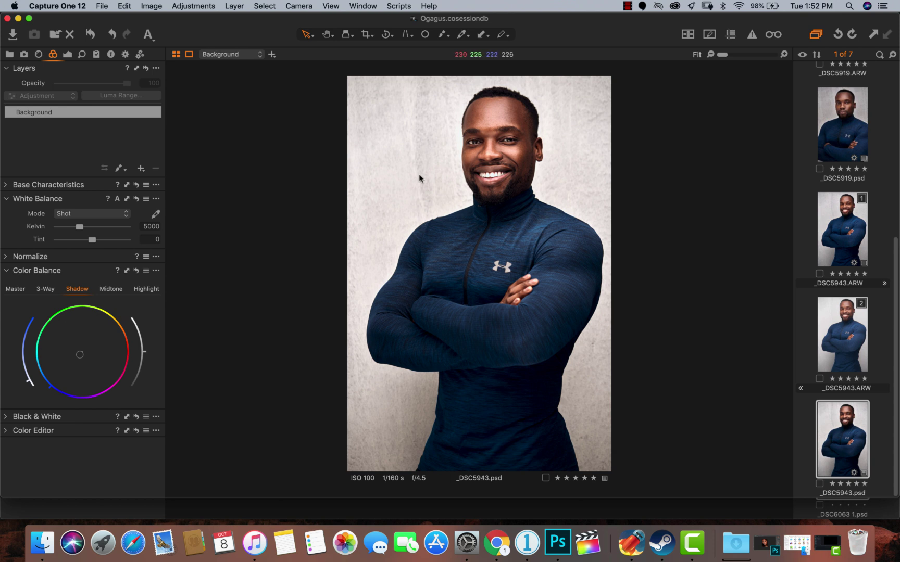
{"action": "left_click", "coordinate": [148, 290]}
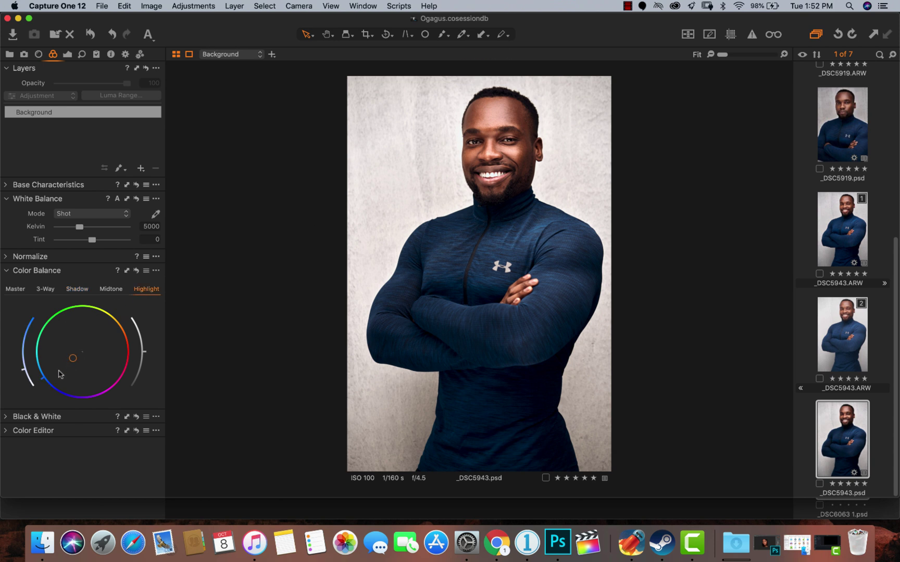
Nudge the midtone color balance slightly further toward orange and shift the shadows further toward blue.
{"action": "left_click", "coordinate": [111, 289]}
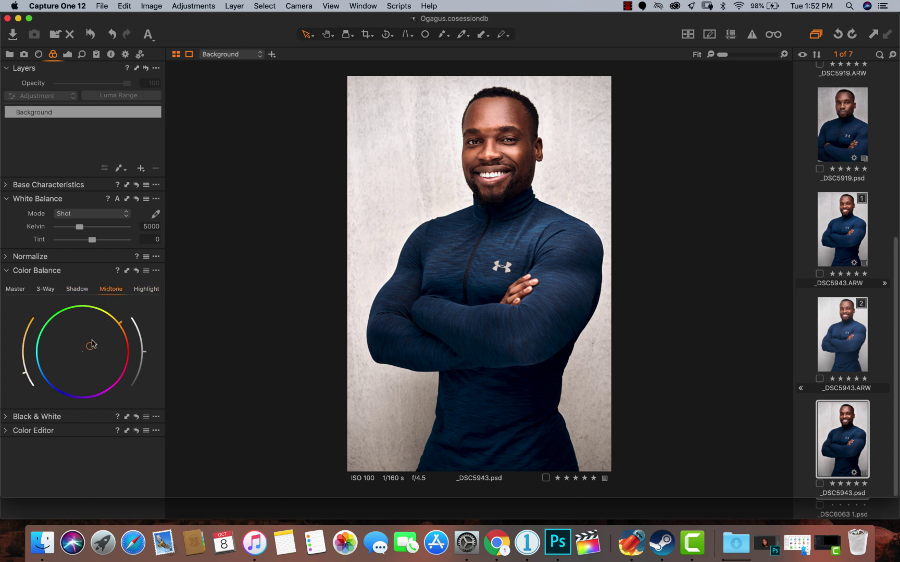
{"action": "left_click_drag", "start_coordinate": [91, 346], "coordinate": [94, 347]}
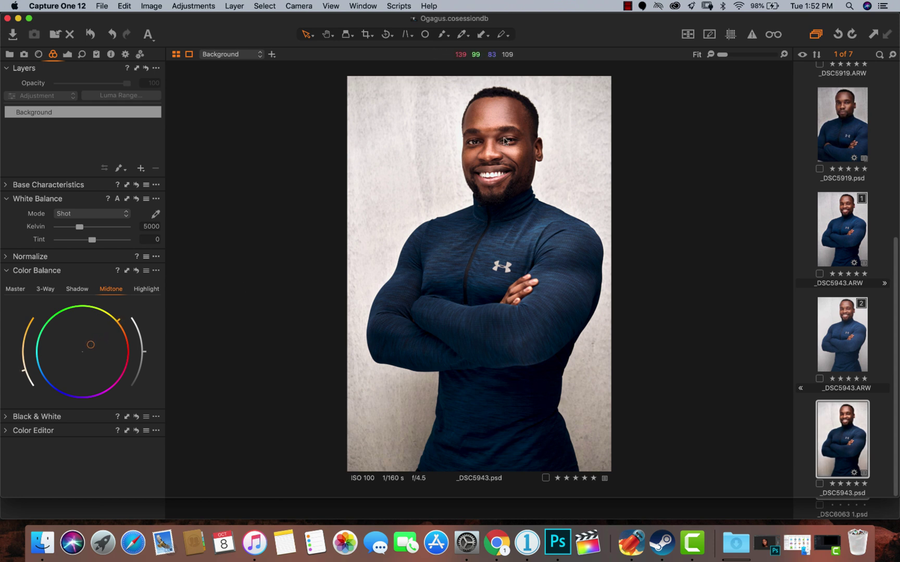
{"action": "left_click", "coordinate": [76, 289]}
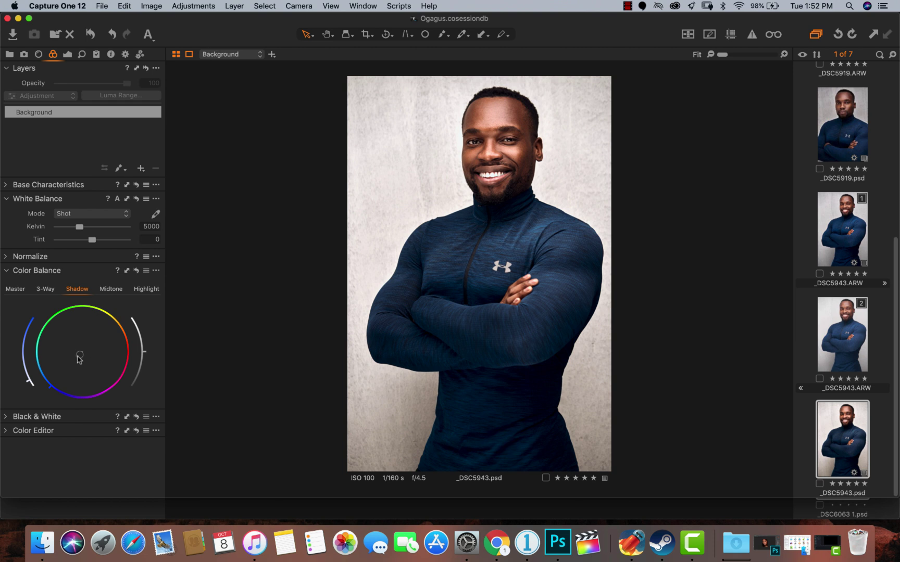
{"action": "left_click_drag", "start_coordinate": [77, 365], "coordinate": [80, 362]}
Reduce the orange tint in the Master color balance, and review the Highlight, Master and 3-Way color wheels.
{"action": "left_click", "coordinate": [16, 289]}
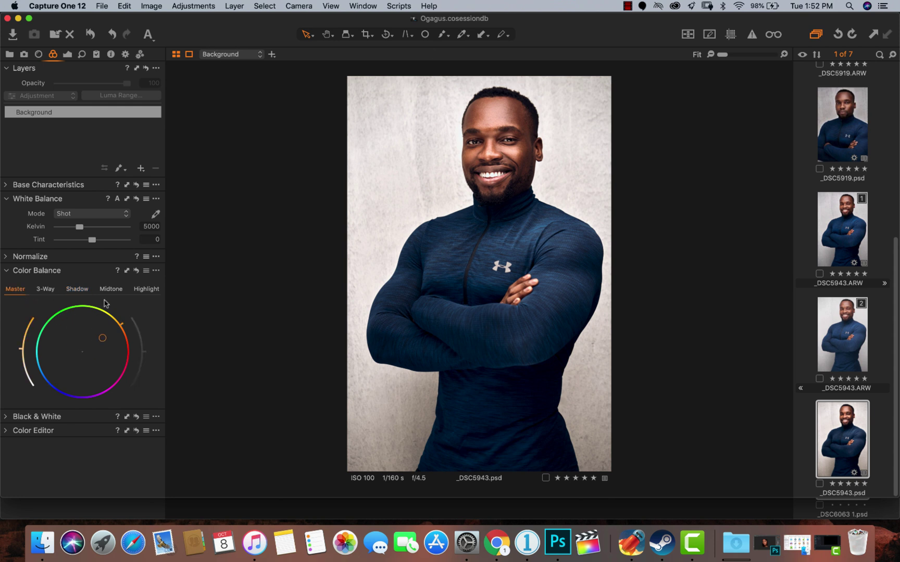
{"action": "left_click_drag", "start_coordinate": [103, 343], "coordinate": [97, 344]}
{"action": "left_click", "coordinate": [149, 289]}
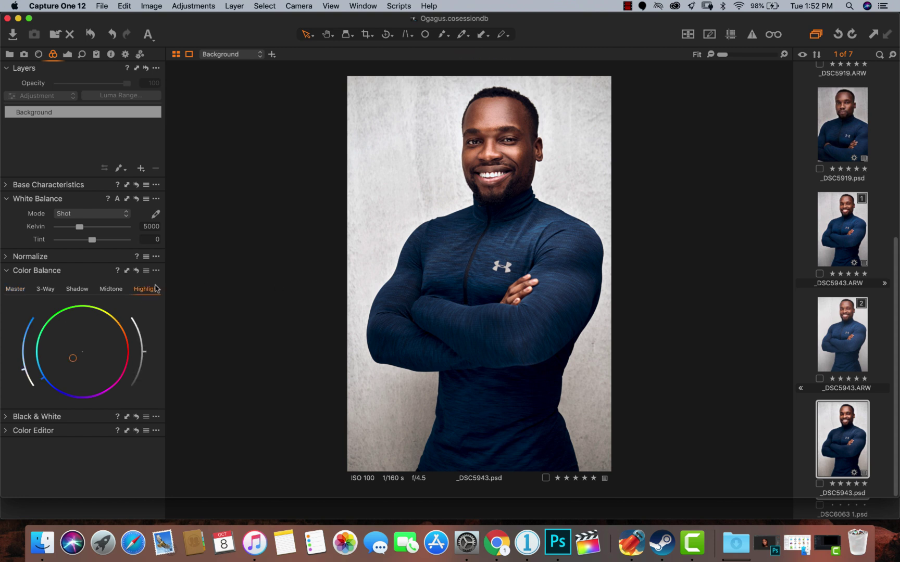
{"action": "left_click", "coordinate": [19, 290]}
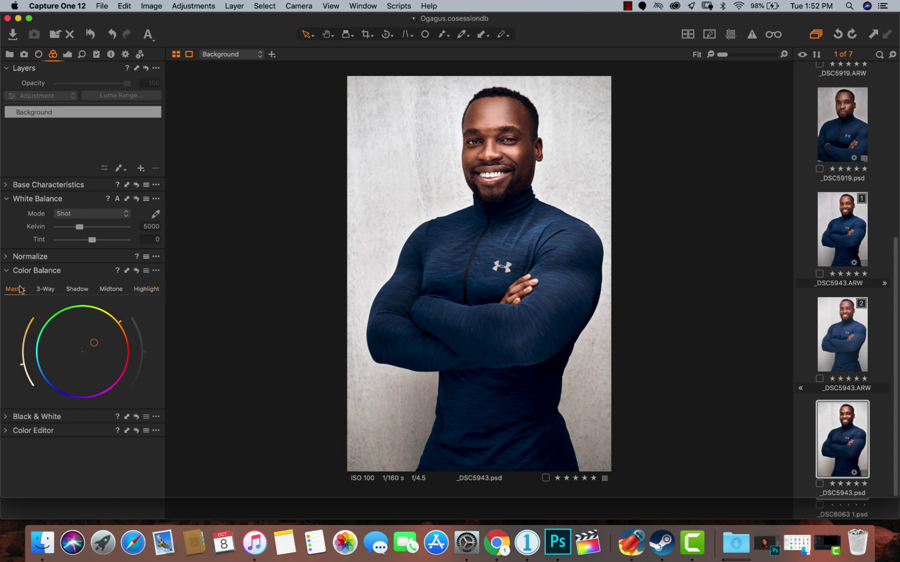
{"action": "left_click", "coordinate": [47, 291]}
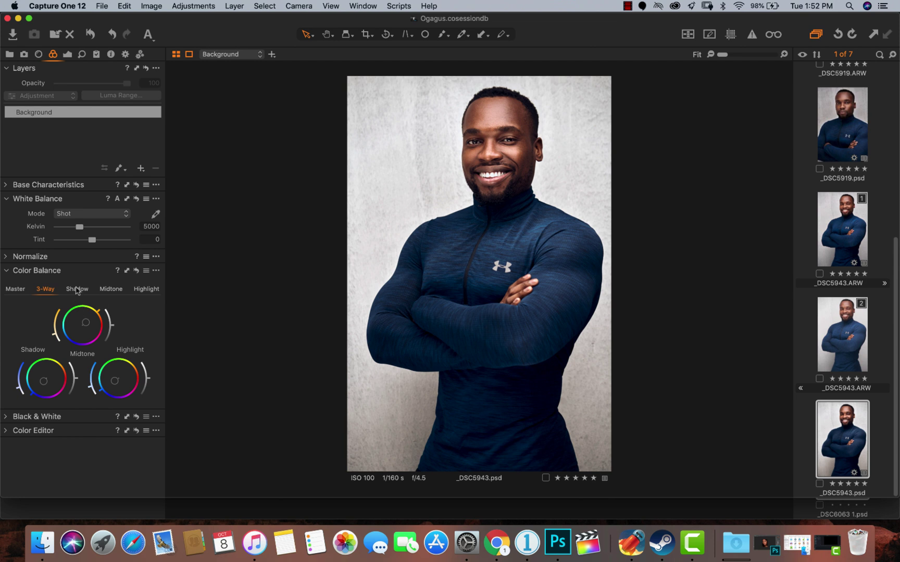
Increase the saturation of the blue shadow tint and fine-tune the shadow lightness close to neutral.
{"action": "left_click", "coordinate": [77, 291]}
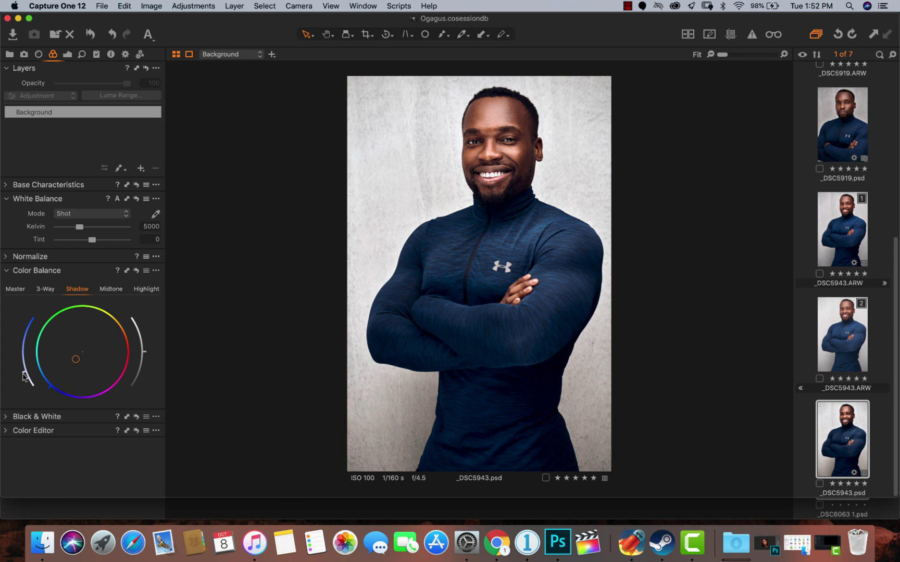
{"action": "left_click_drag", "start_coordinate": [25, 375], "coordinate": [25, 361]}
{"action": "mouse_move", "coordinate": [27, 364]}
{"action": "left_mouse_down"}
{"action": "mouse_move", "coordinate": [31, 372]}
{"action": "mouse_move", "coordinate": [21, 359]}
{"action": "left_mouse_up"}
{"action": "left_click_drag", "start_coordinate": [153, 359], "coordinate": [152, 349]}
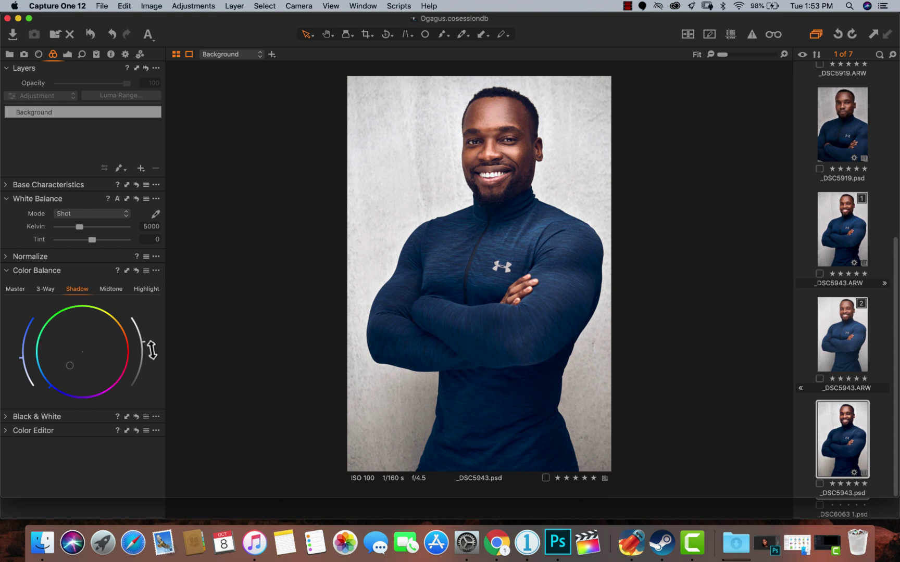
{"action": "mouse_move", "coordinate": [152, 350]}
{"action": "left_mouse_down"}
{"action": "mouse_move", "coordinate": [145, 376]}
{"action": "mouse_move", "coordinate": [148, 359]}
{"action": "left_mouse_up"}
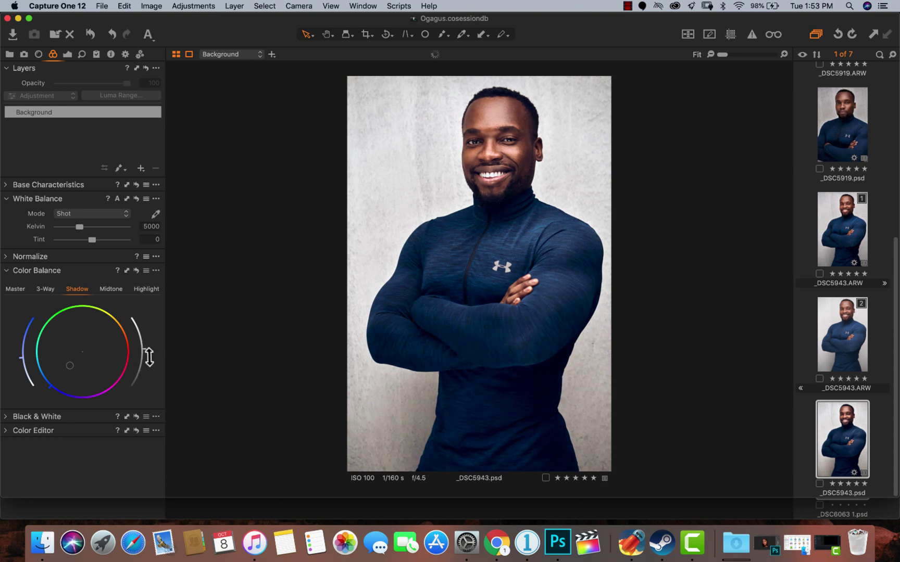
Slightly lower the color balance lightness of the highlights and the midtones.
{"action": "left_click", "coordinate": [147, 290]}
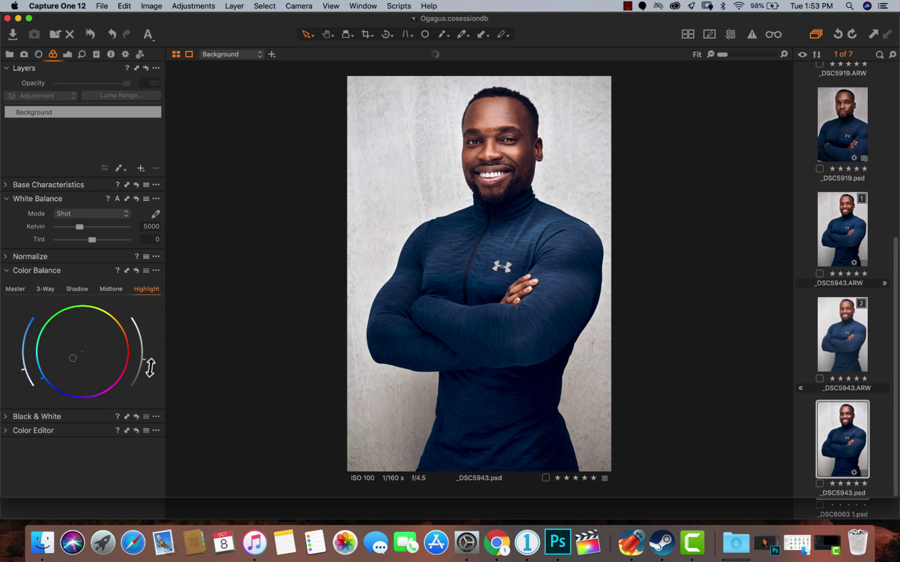
{"action": "mouse_move", "coordinate": [149, 369]}
{"action": "left_mouse_down"}
{"action": "mouse_move", "coordinate": [146, 347]}
{"action": "mouse_move", "coordinate": [145, 365]}
{"action": "left_mouse_up"}
{"action": "left_click", "coordinate": [110, 290]}
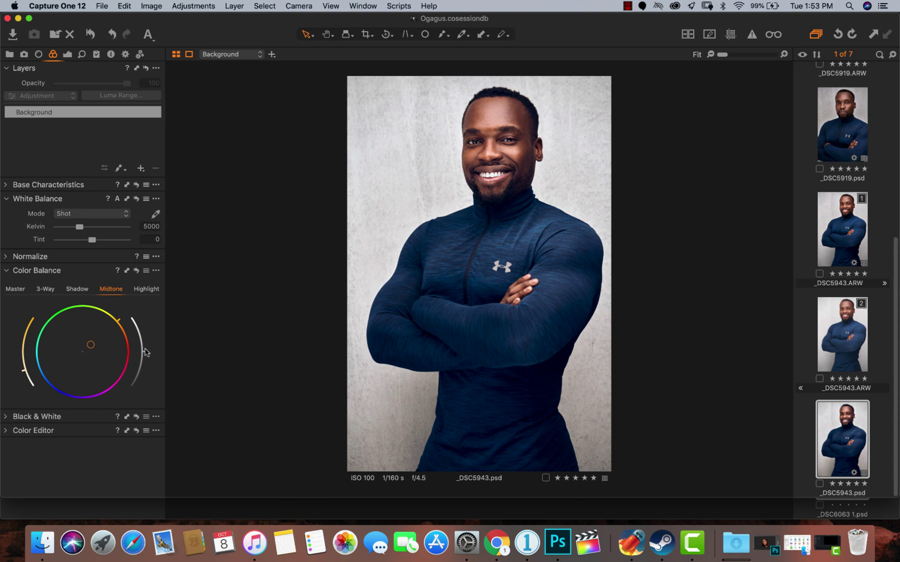
{"action": "mouse_move", "coordinate": [153, 364]}
{"action": "left_mouse_down"}
{"action": "mouse_move", "coordinate": [155, 353]}
{"action": "mouse_move", "coordinate": [154, 364]}
{"action": "left_mouse_up"}
Compare the refined color balance on _DSC5943.psd with the image before color balance.
{"action": "left_click", "coordinate": [136, 271]}
{"action": "left_click", "coordinate": [135, 271]}
{"action": "left_click", "coordinate": [137, 271]}
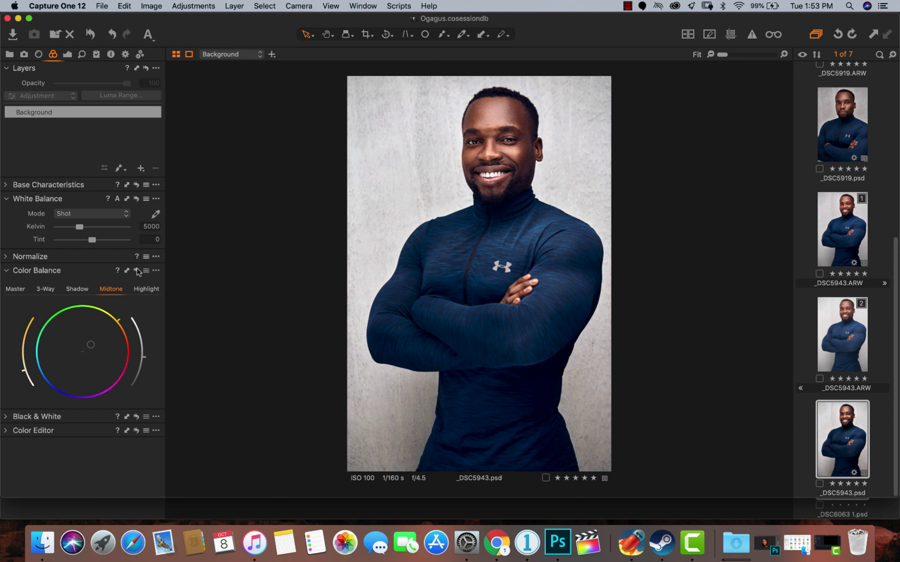